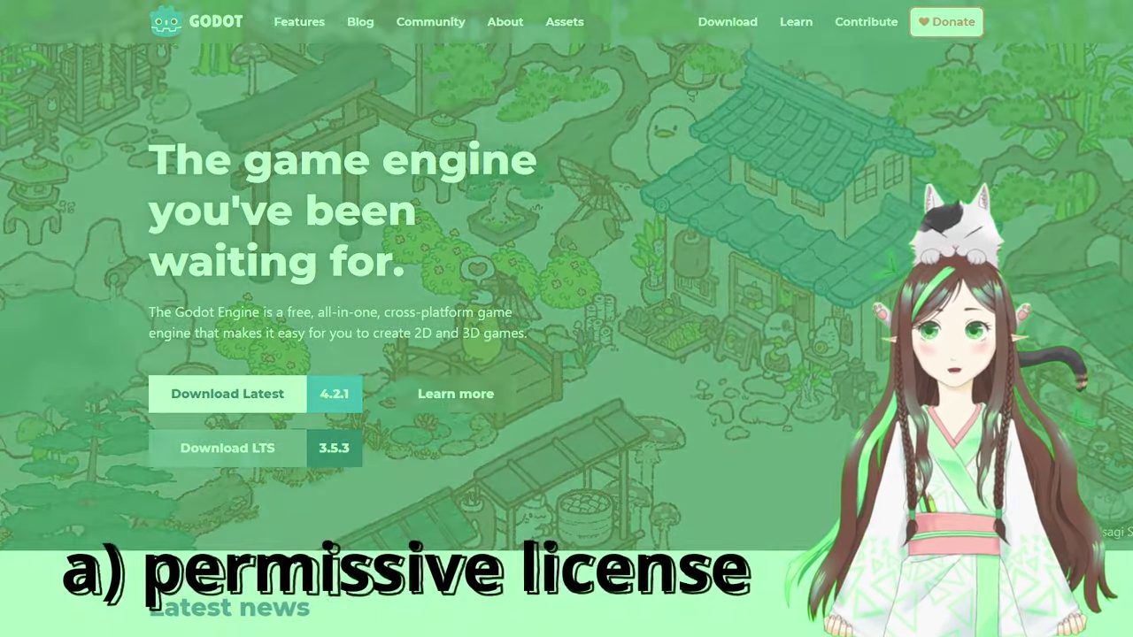
Scroll the Godot homepage past Latest news to the 'A different way to make games' feature cards
{"action": "scroll", "coordinate": [566, 319], "scroll_direction": "down", "scroll_amount": 4}
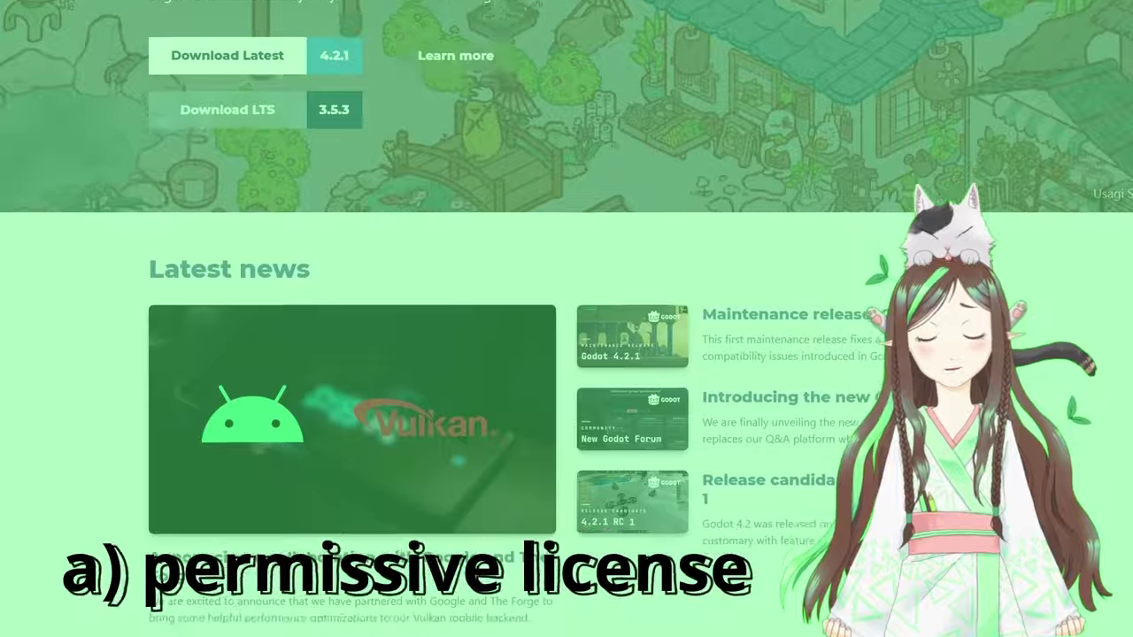
{"action": "scroll", "coordinate": [567, 319], "scroll_direction": "down", "scroll_amount": 3}
{"action": "scroll", "coordinate": [566, 319], "scroll_direction": "down", "scroll_amount": 5}
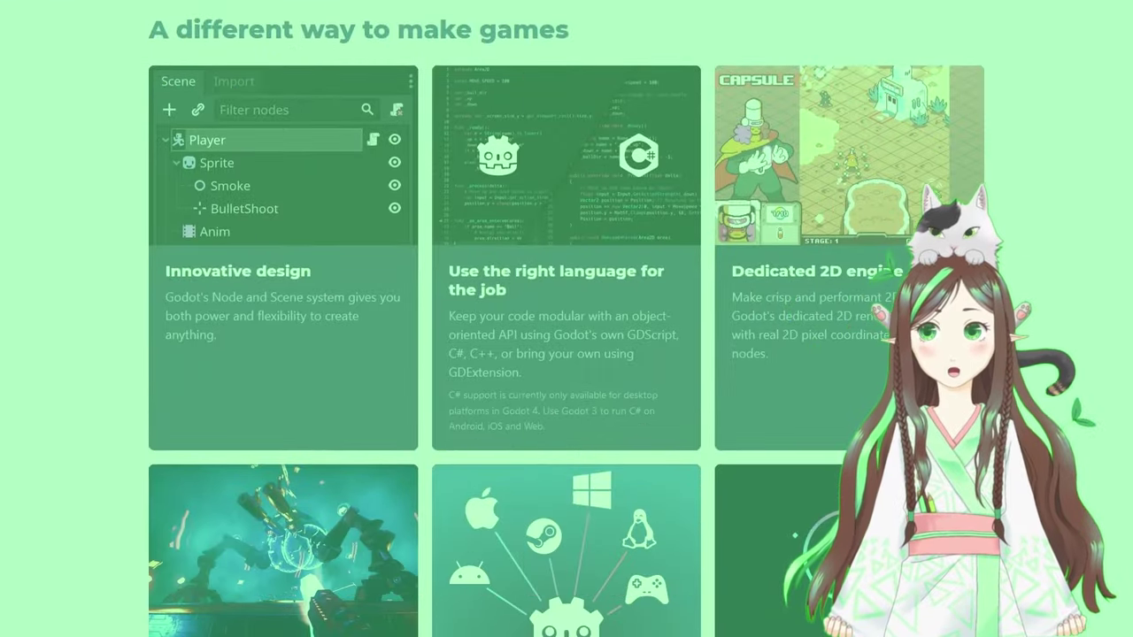
{"action": "scroll", "coordinate": [567, 318], "scroll_direction": "down", "scroll_amount": 2}
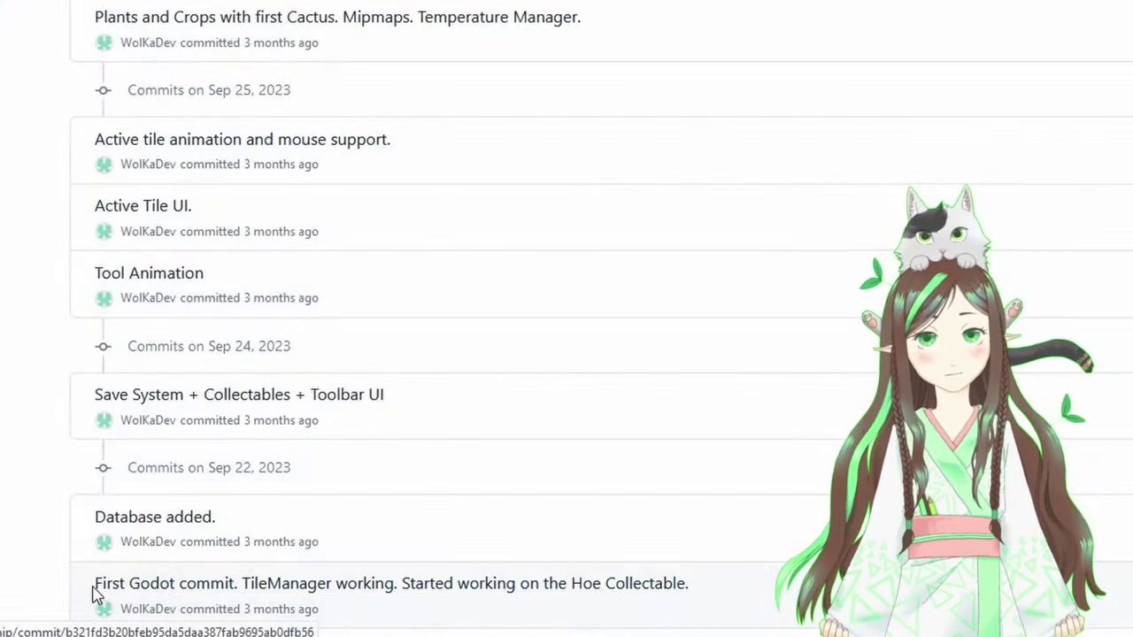
Highlight the 'First Godot commit' title, then scroll up and highlight the Sep 29 'Celestial bodies' commit
{"action": "left_click_drag", "start_coordinate": [92, 586], "coordinate": [802, 589]}
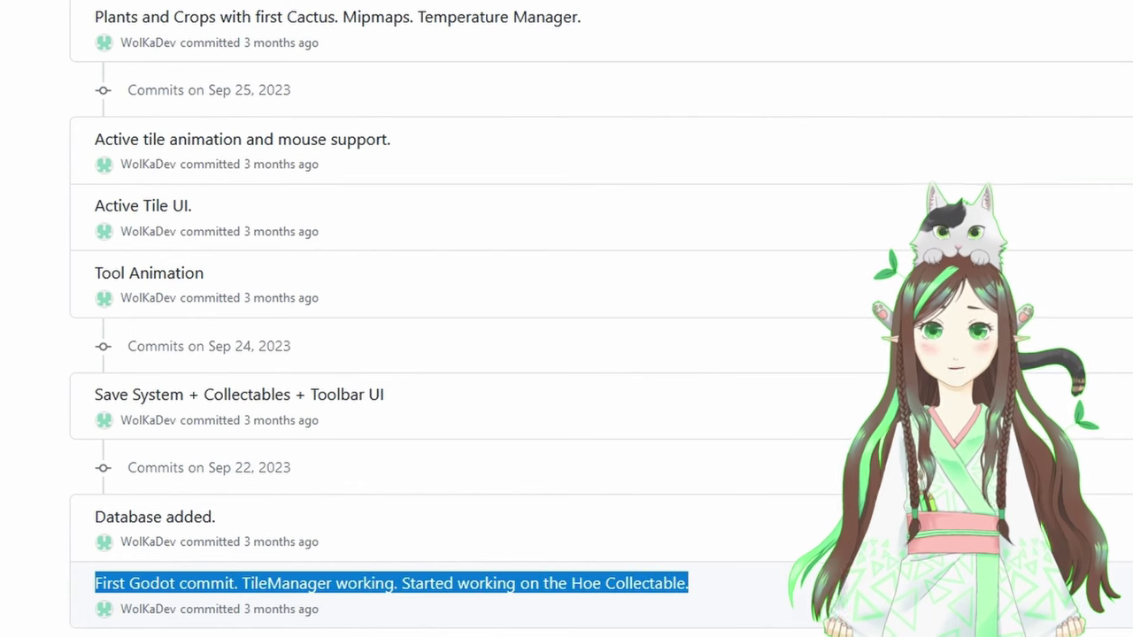
{"action": "scroll", "coordinate": [566, 319], "scroll_direction": "up", "scroll_amount": 3}
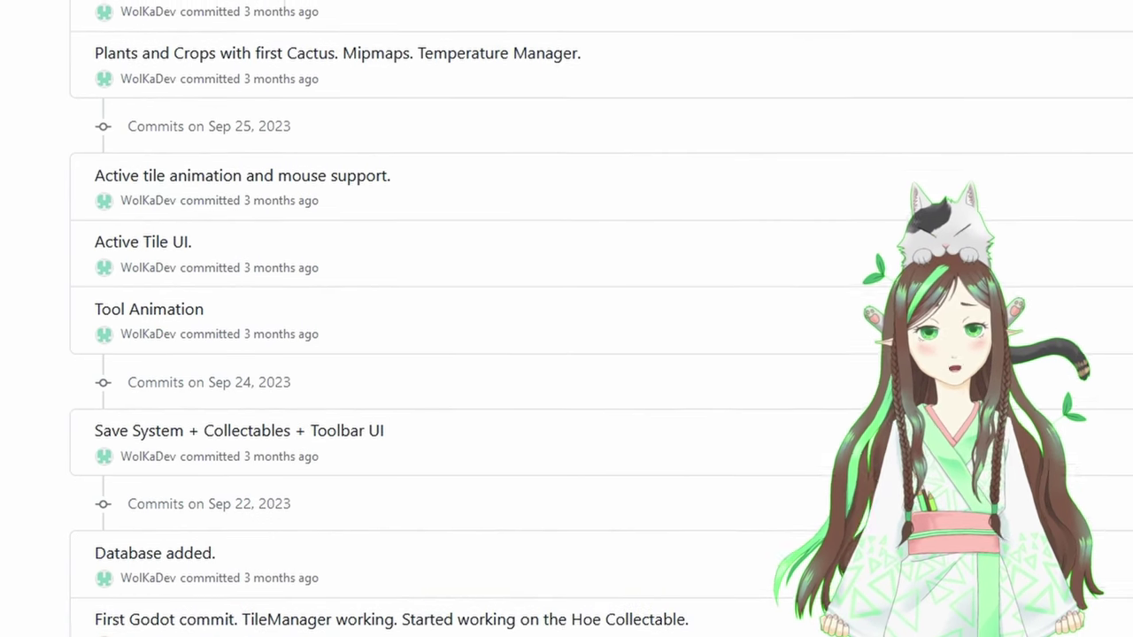
{"action": "scroll", "coordinate": [567, 319], "scroll_direction": "up", "scroll_amount": 5}
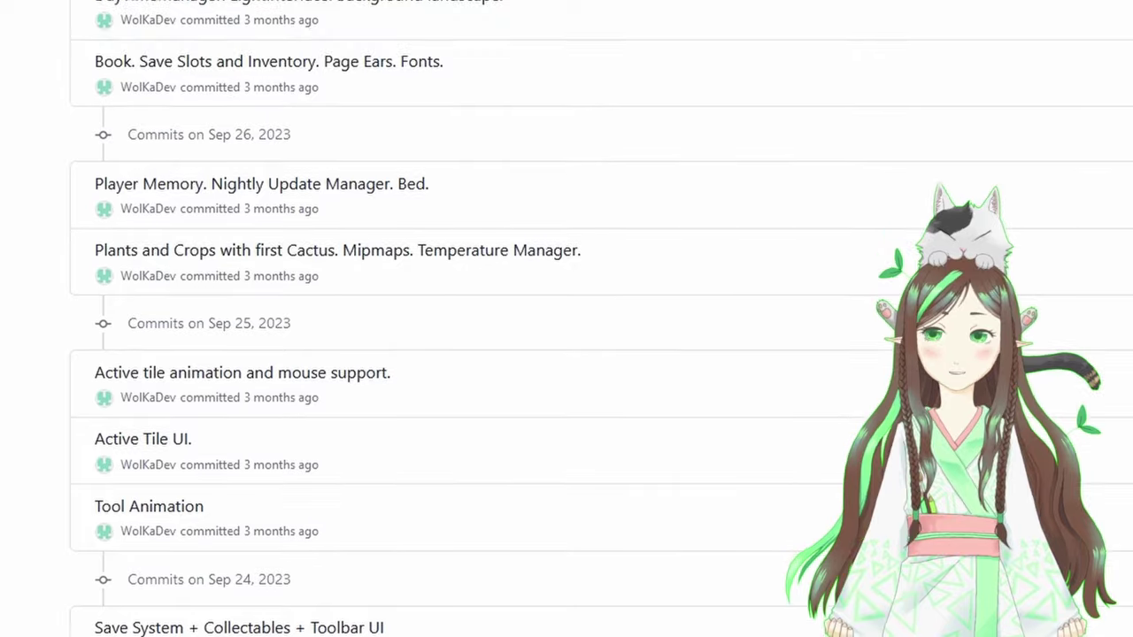
{"action": "scroll", "coordinate": [566, 319], "scroll_direction": "up", "scroll_amount": 1}
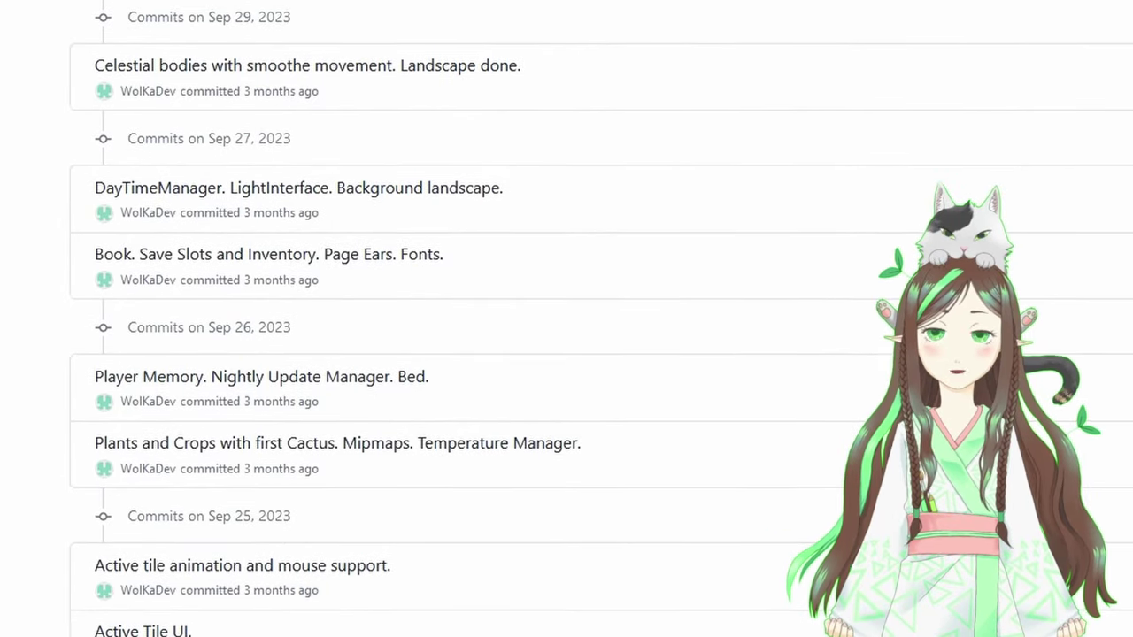
{"action": "left_click_drag", "start_coordinate": [523, 66], "coordinate": [11, 79]}
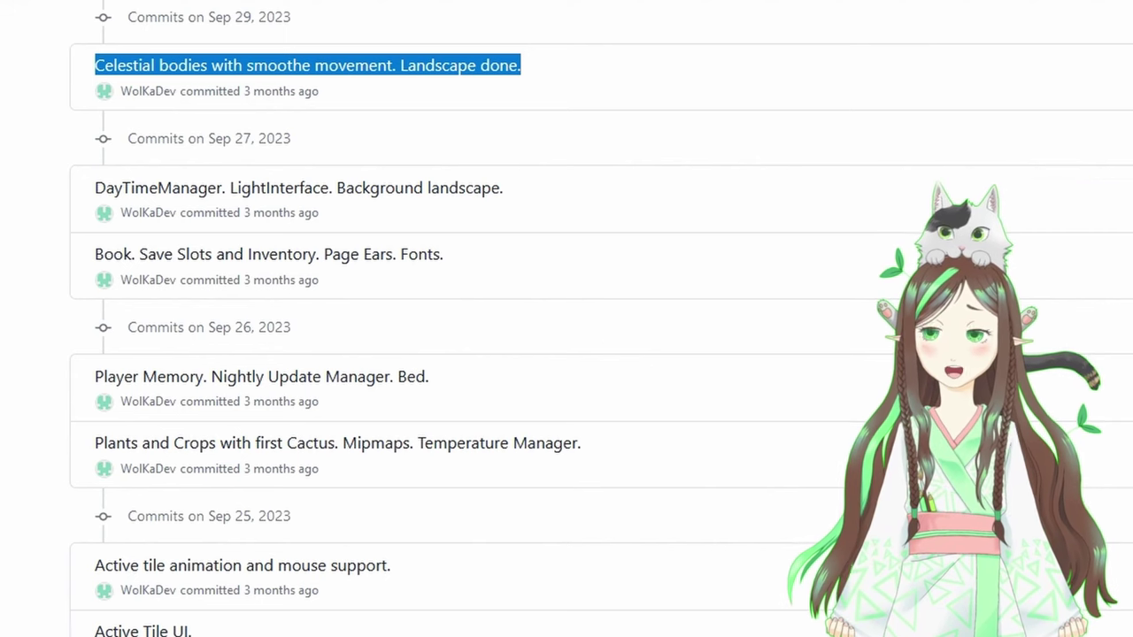
{"action": "left_click", "coordinate": [10, 80]}
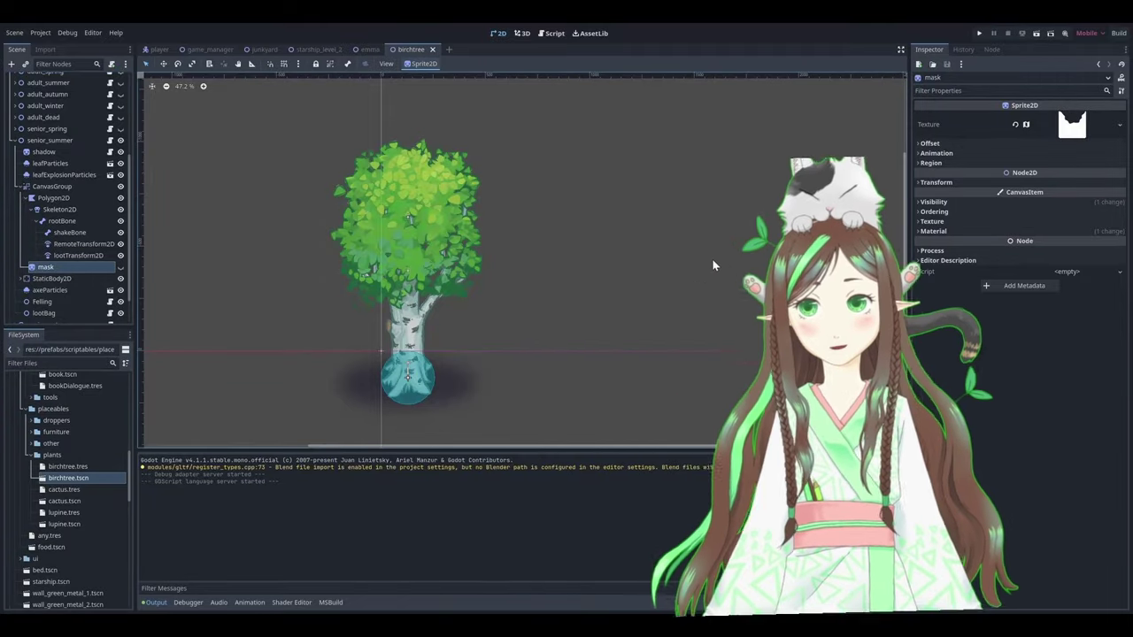
Make the birch tree's mask visible and turn on Emitting for leafExplosionParticles and leafParticles
{"action": "left_click", "coordinate": [121, 267]}
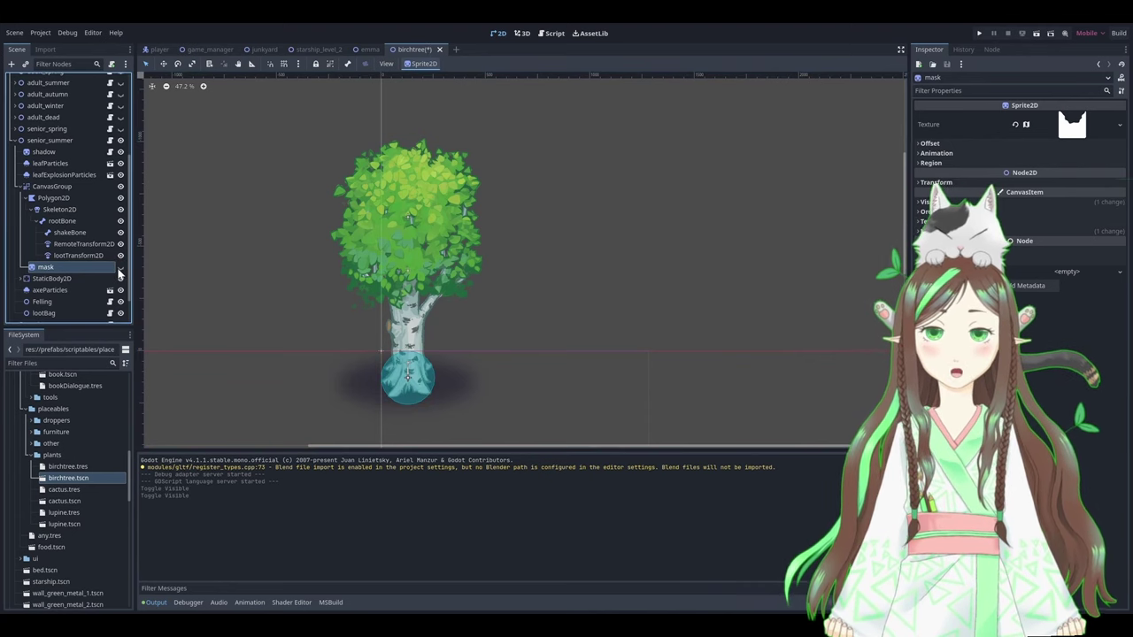
{"action": "left_click", "coordinate": [63, 174]}
{"action": "left_click", "coordinate": [1025, 116]}
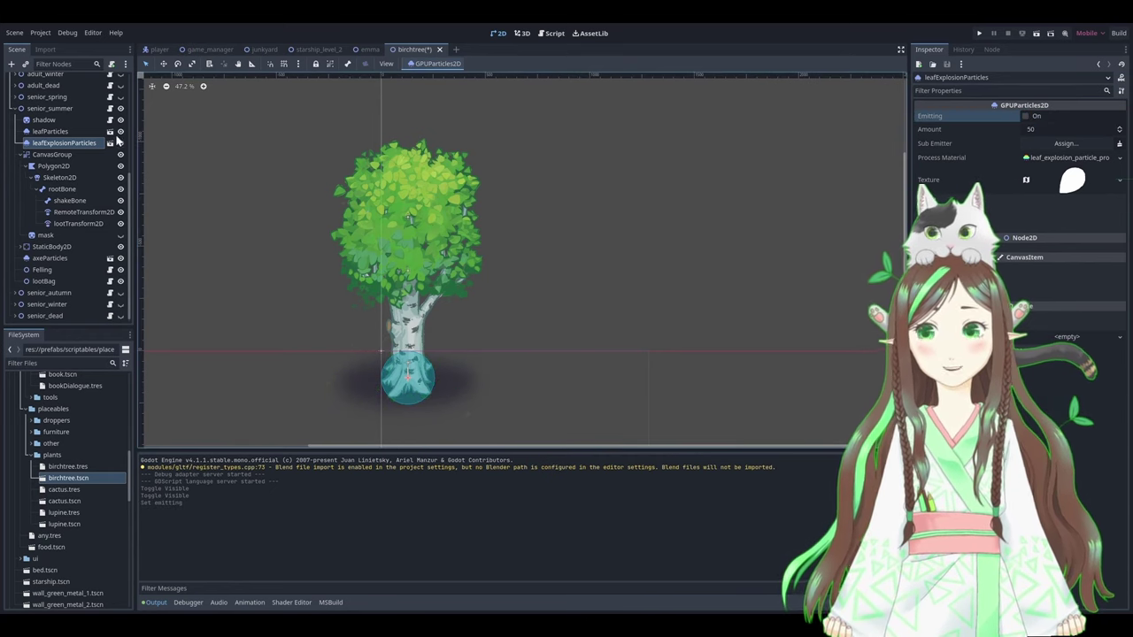
{"action": "left_click", "coordinate": [88, 132]}
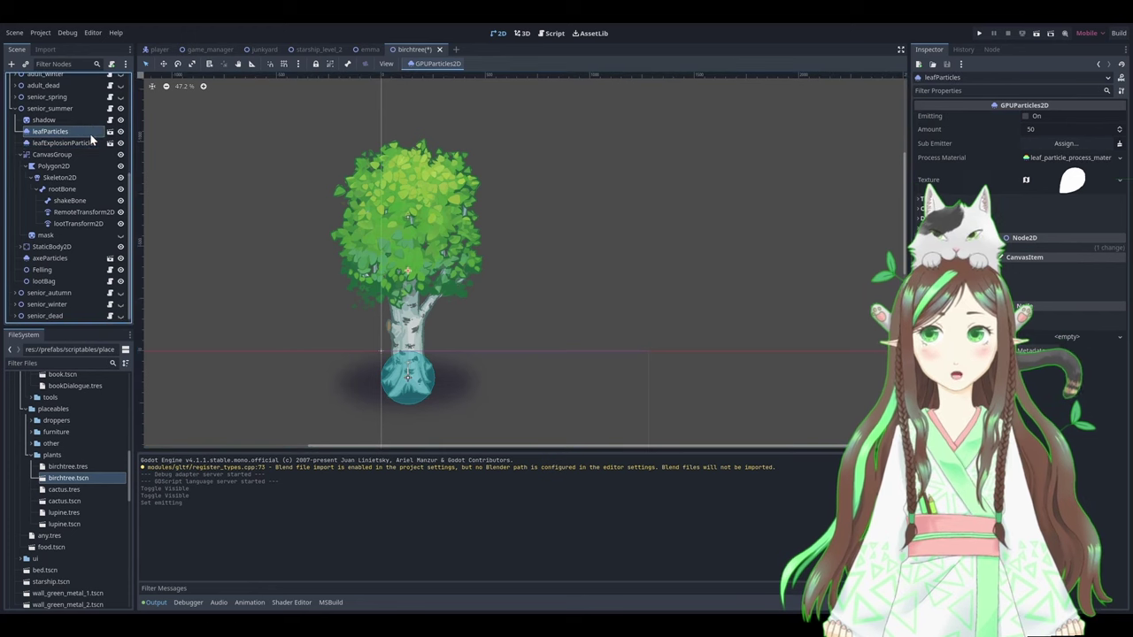
{"action": "left_click", "coordinate": [1026, 117]}
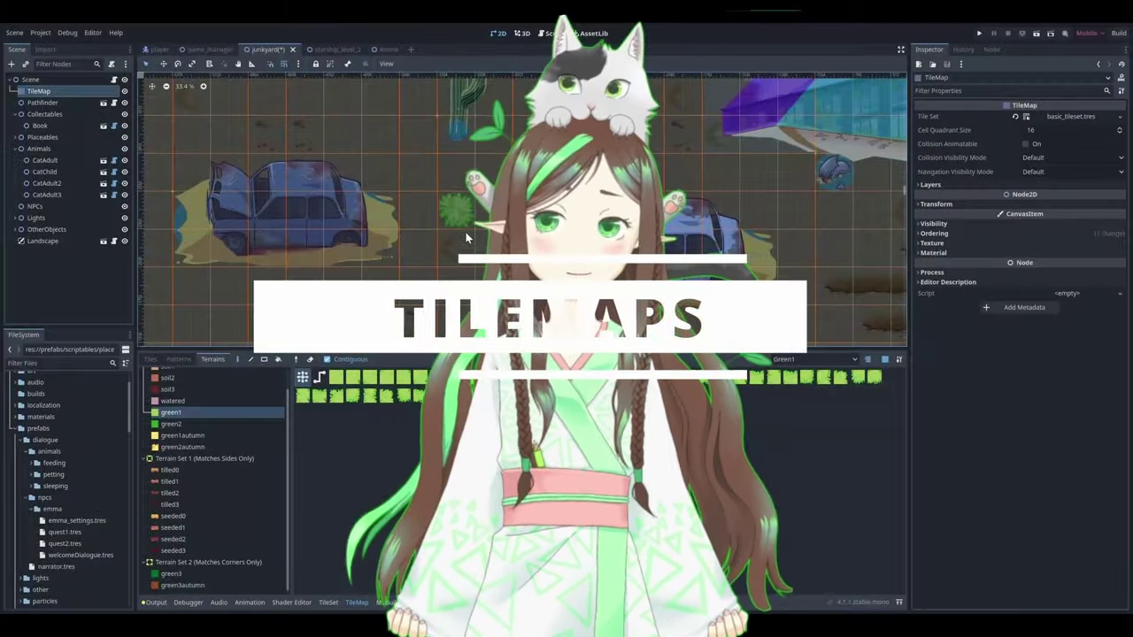
Paint grass terrain across several cells of the junkyard TileMap, extending the grey shape
{"action": "mouse_move", "coordinate": [465, 232]}
{"action": "left_mouse_down"}
{"action": "mouse_move", "coordinate": [531, 172]}
{"action": "mouse_move", "coordinate": [625, 156]}
{"action": "left_mouse_up"}
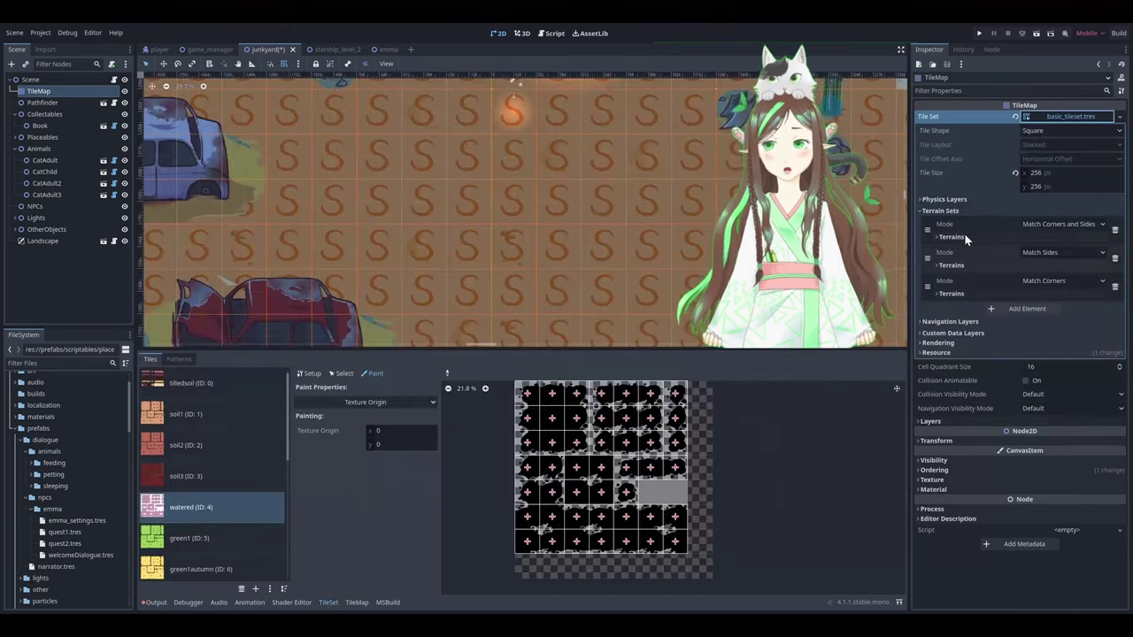
{"action": "left_click", "coordinate": [964, 235]}
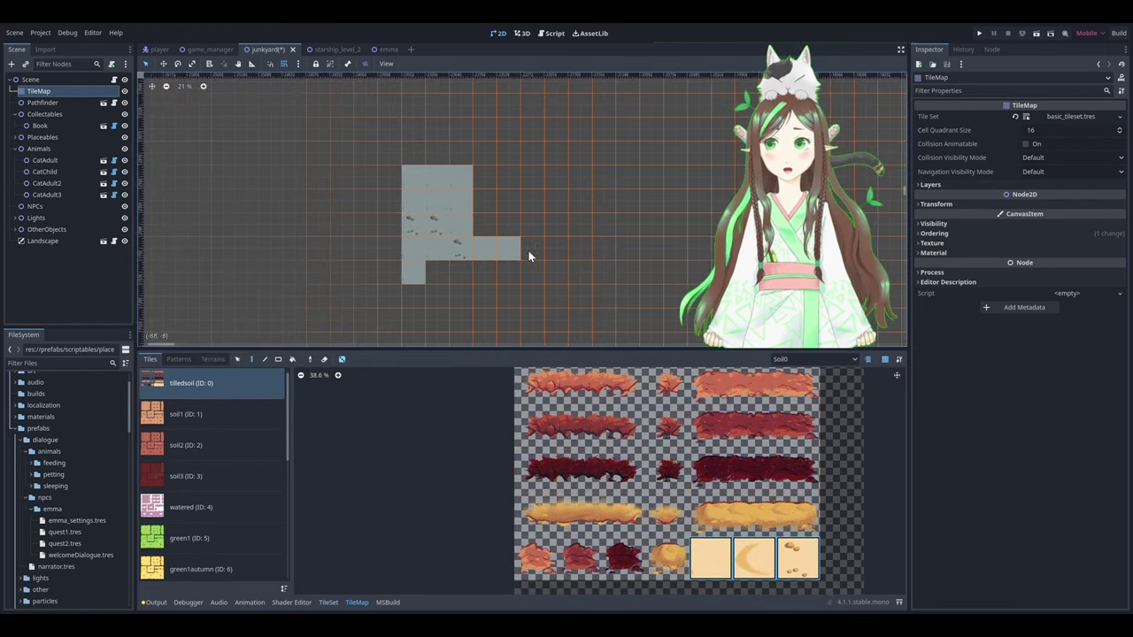
{"action": "left_click", "coordinate": [528, 256]}
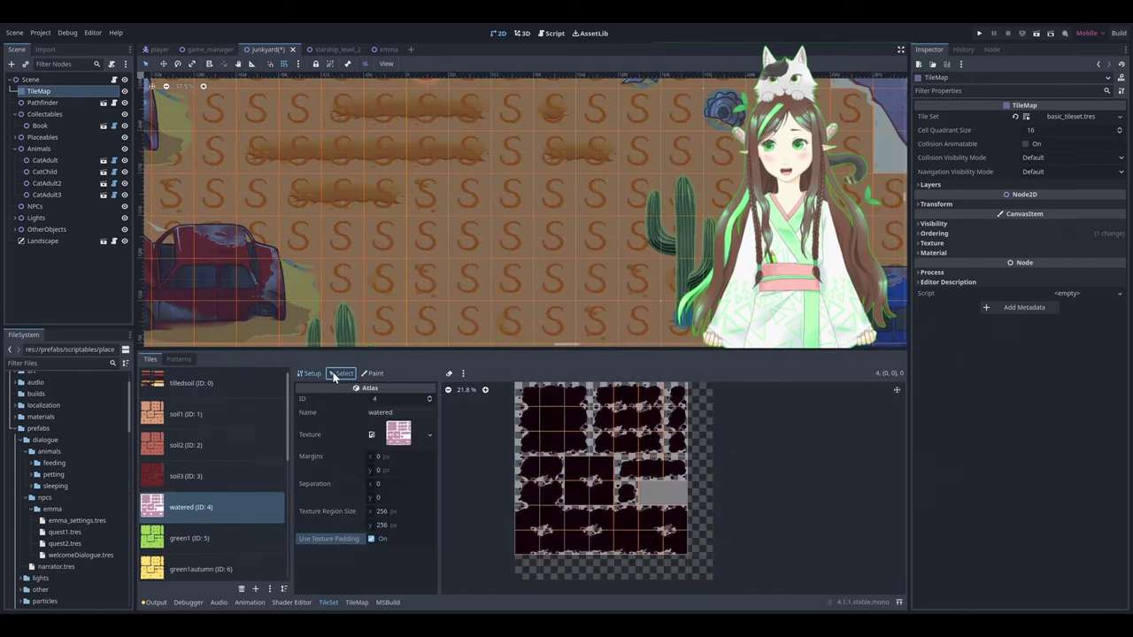
Select the watered tile and expand its Rendering CanvasItem material to show Multiply blend mode
{"action": "left_click", "coordinate": [336, 373]}
{"action": "left_click", "coordinate": [337, 459]}
{"action": "left_click", "coordinate": [395, 517]}
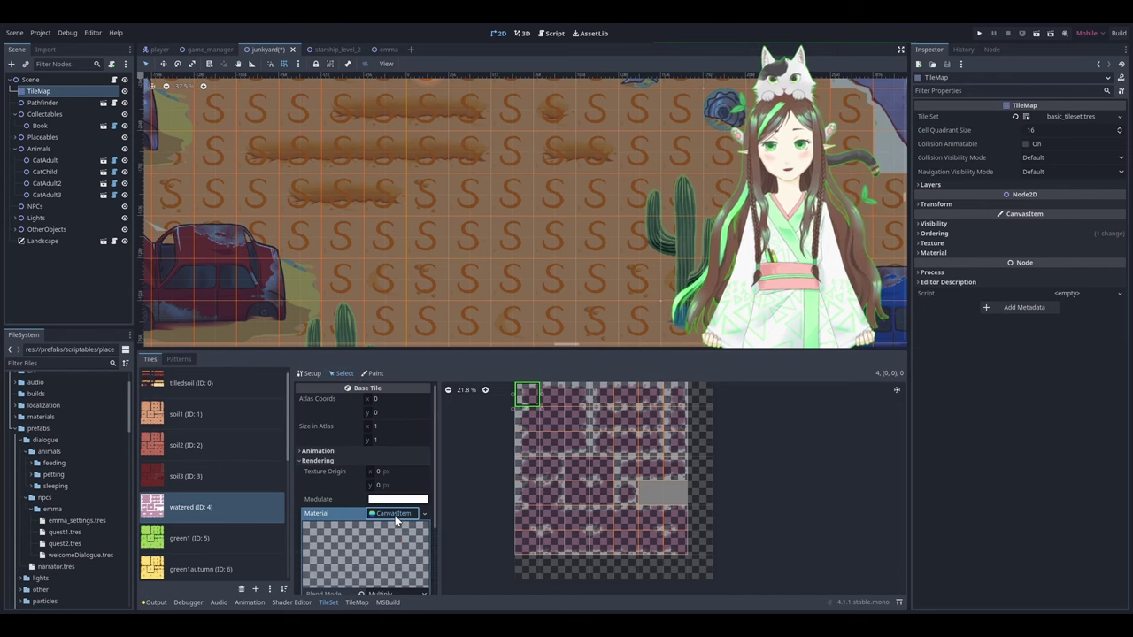
{"action": "scroll", "coordinate": [395, 521], "scroll_direction": "down", "scroll_amount": 3}
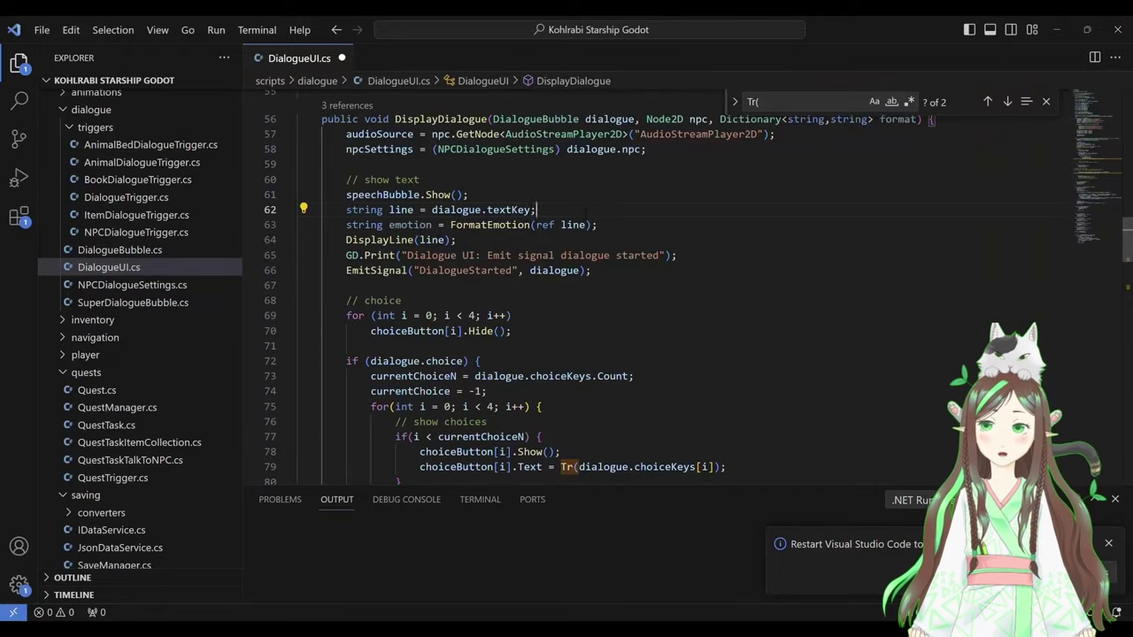
Rewrite line 62 as MyStrings.FormatLine(Tr(dialogue.textKey)) so the text is translated and formatted
{"action": "type", "text": "("}
{"action": "key", "text": "End"}
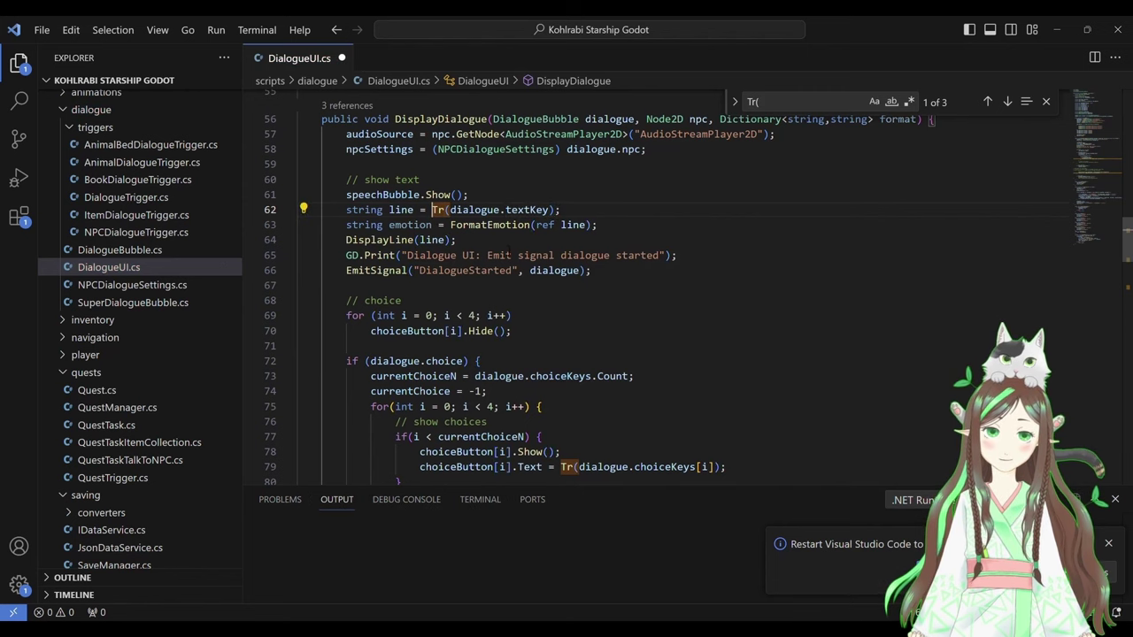
{"action": "type", "text": "MyStrings"}
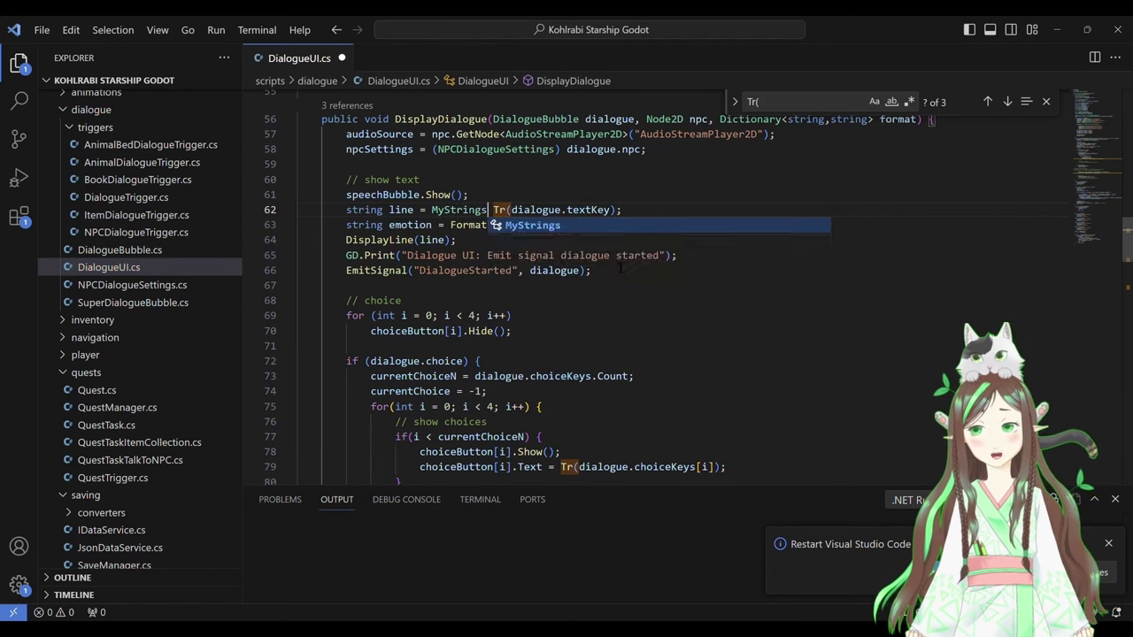
{"action": "type", "text": ".FormatLine("}
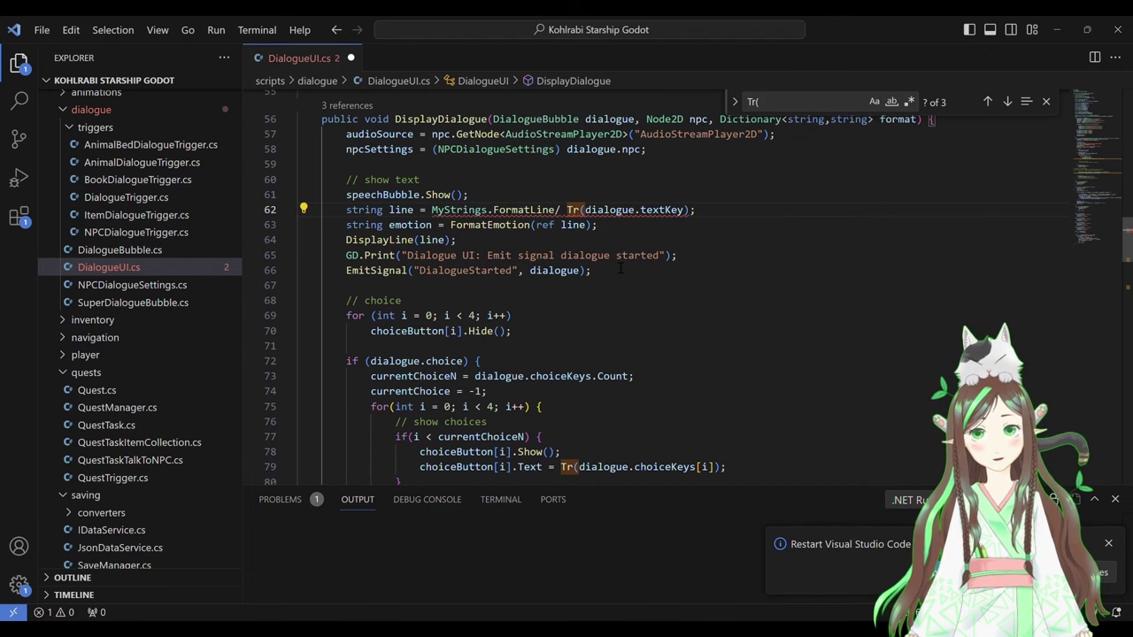
{"action": "key", "text": "Delete"}
{"action": "key", "text": "End"}
{"action": "key", "text": "Left"}
{"action": "type", "text": ")"}
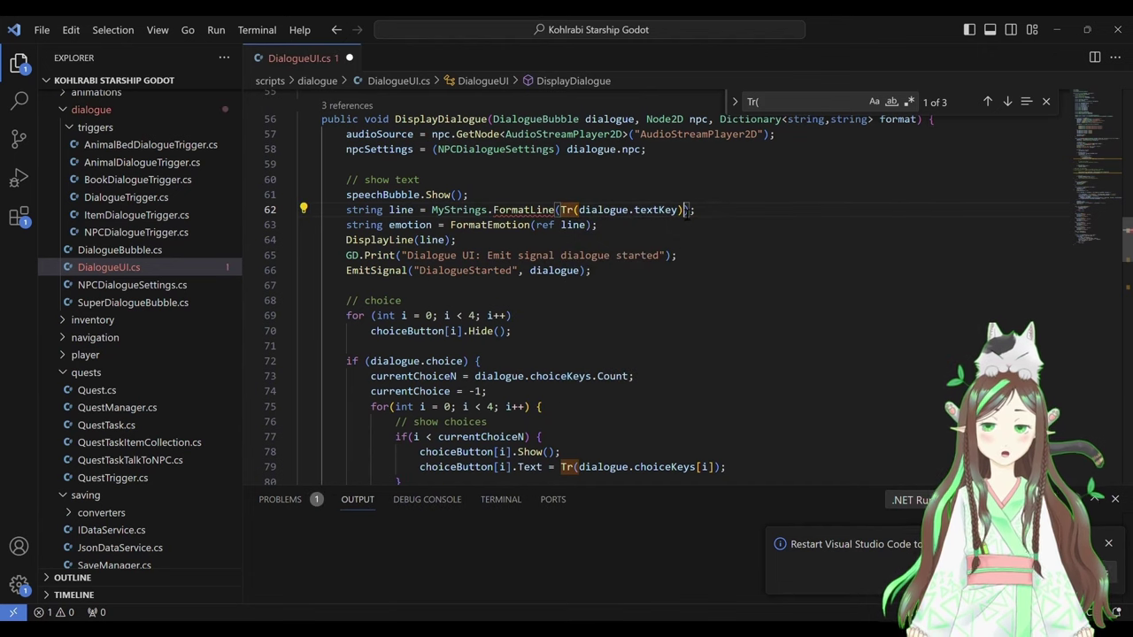
{"action": "type", "text": ",format"}
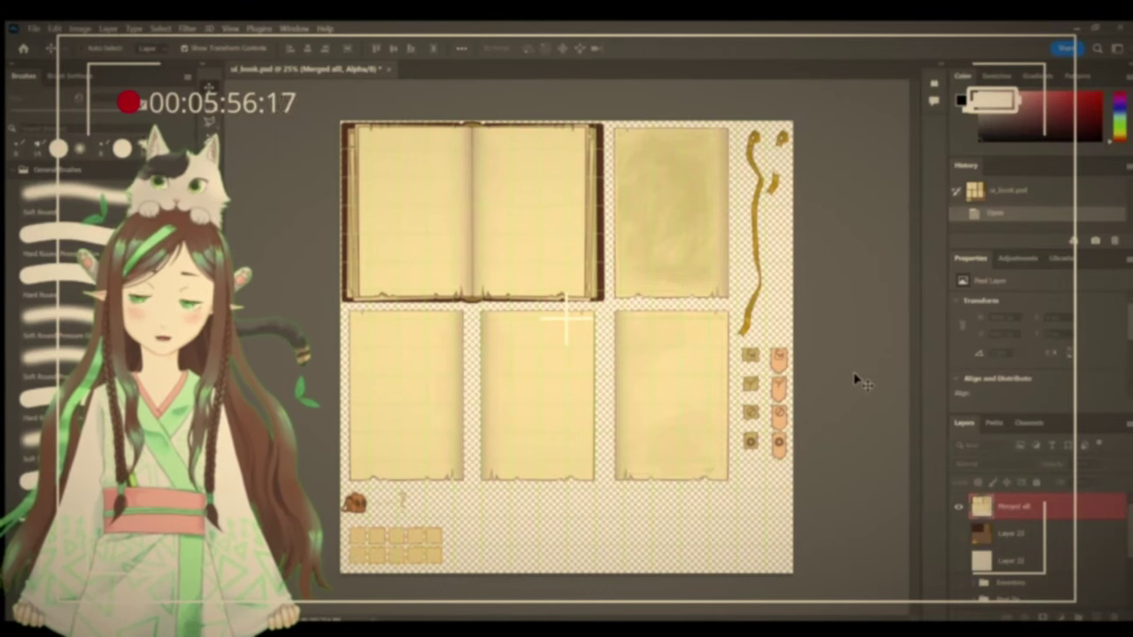
Show the brown grid background layer behind the book UI sheet and view its channels, including Alpha
{"action": "left_click", "coordinate": [959, 534]}
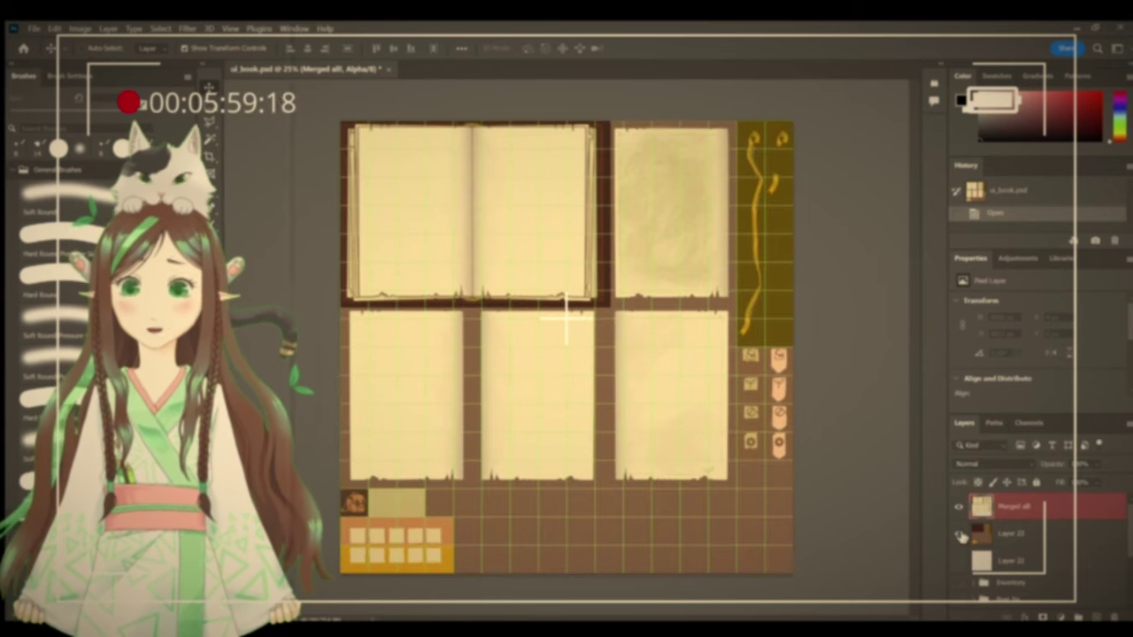
{"action": "left_click", "coordinate": [1028, 422]}
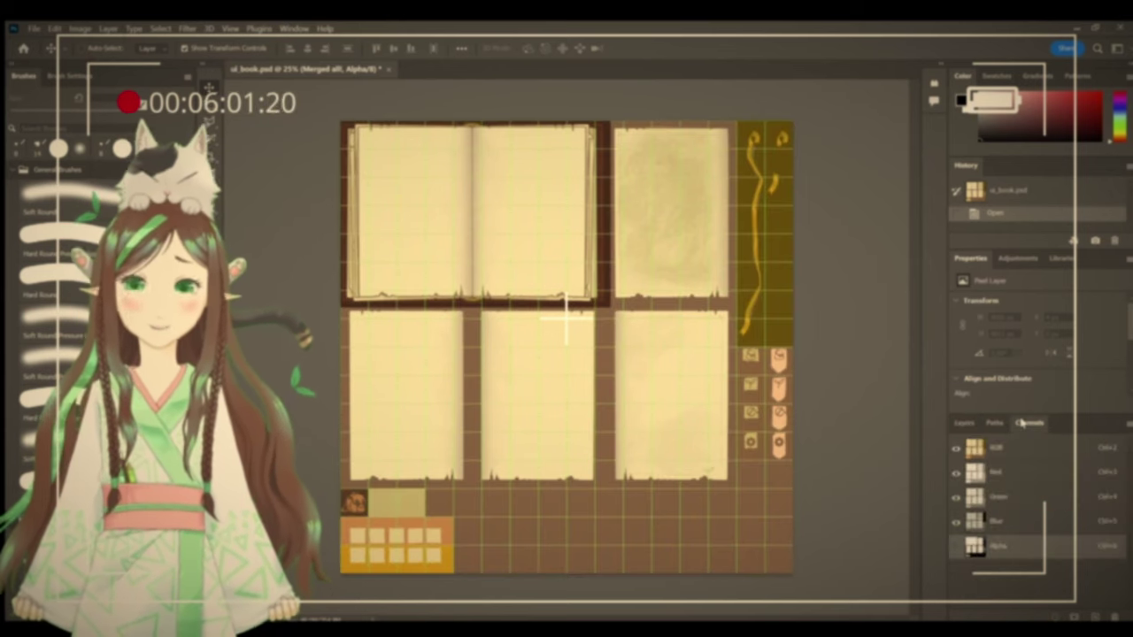
Overlay the alpha channel, then toggle Fix Alpha Border for ui_other.png and reimport it
{"action": "left_click", "coordinate": [957, 547]}
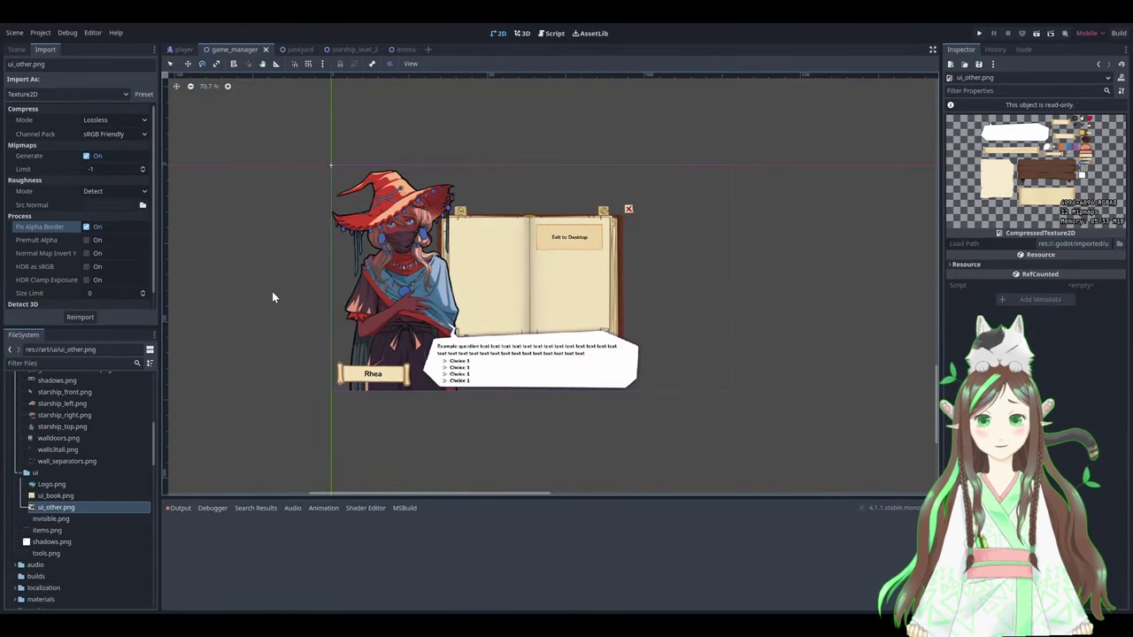
{"action": "left_click", "coordinate": [86, 228]}
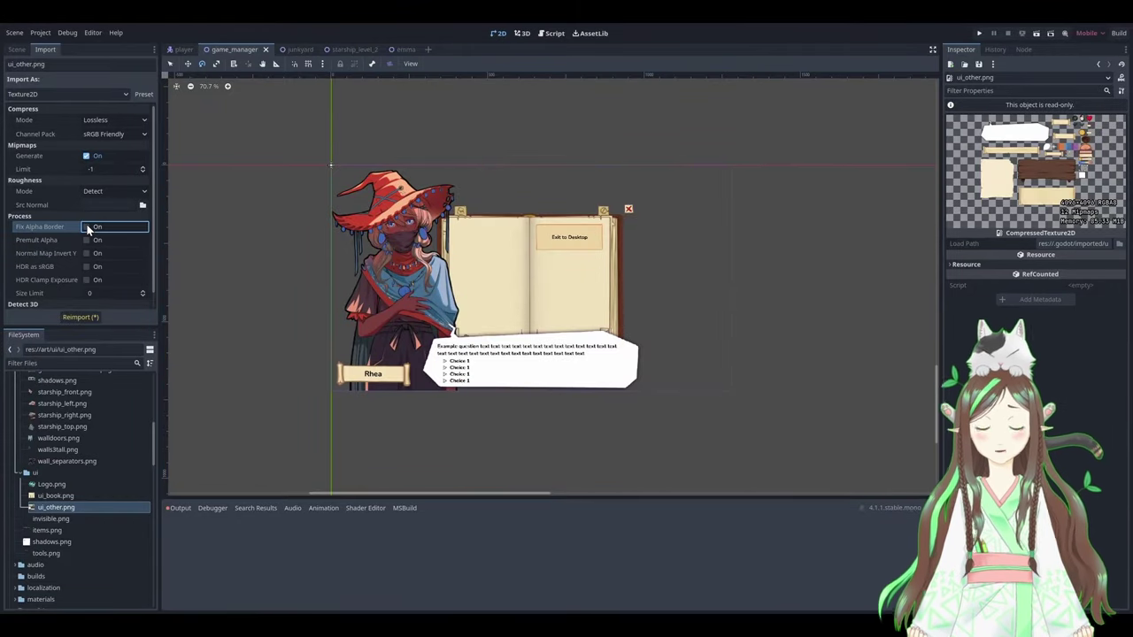
{"action": "left_click", "coordinate": [82, 318]}
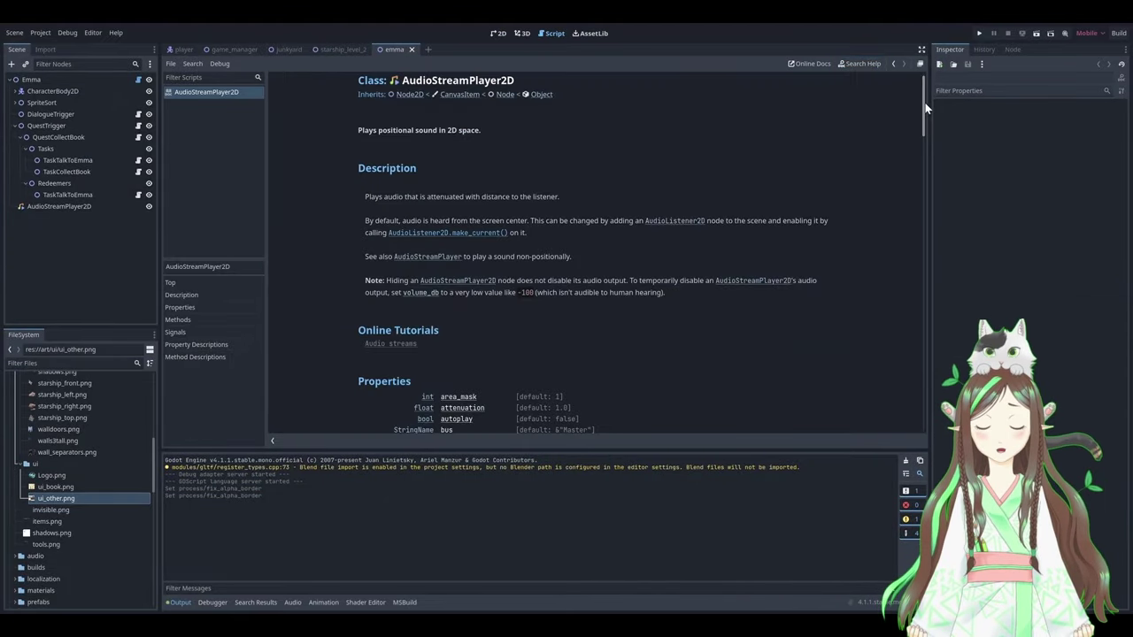
Scroll down the AudioStreamPlayer2D class reference to read its description and properties
{"action": "left_click_drag", "start_coordinate": [925, 103], "coordinate": [910, 147]}
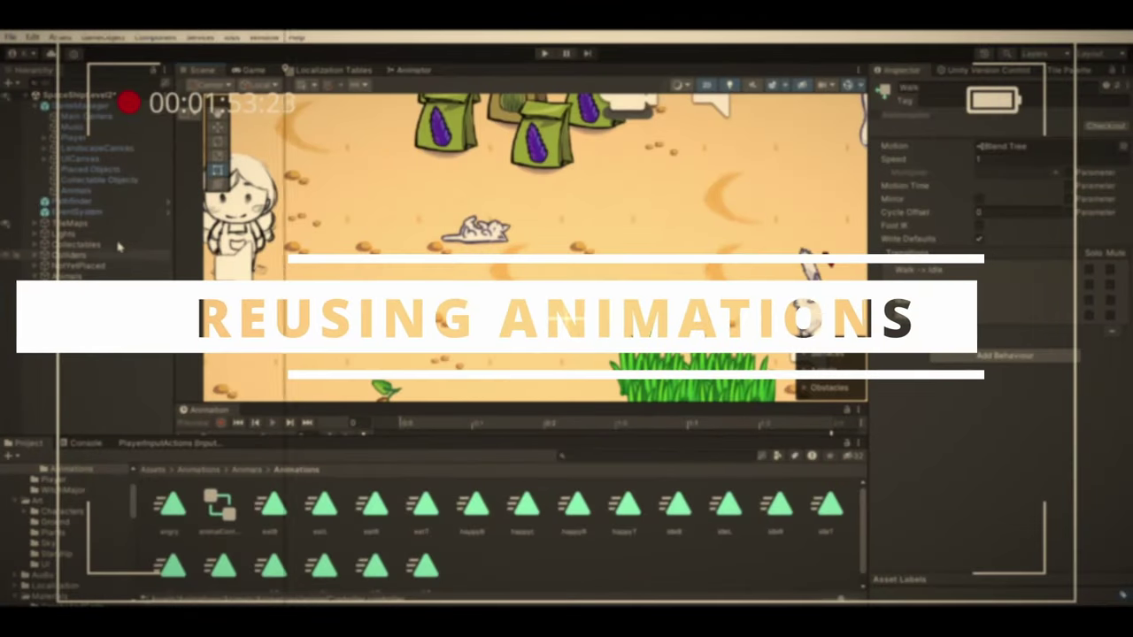
Select CatKitten, inspect the Adult Cat sprite library in Animals, and check both Sprite Resolver animation tracks
{"action": "left_click", "coordinate": [475, 232]}
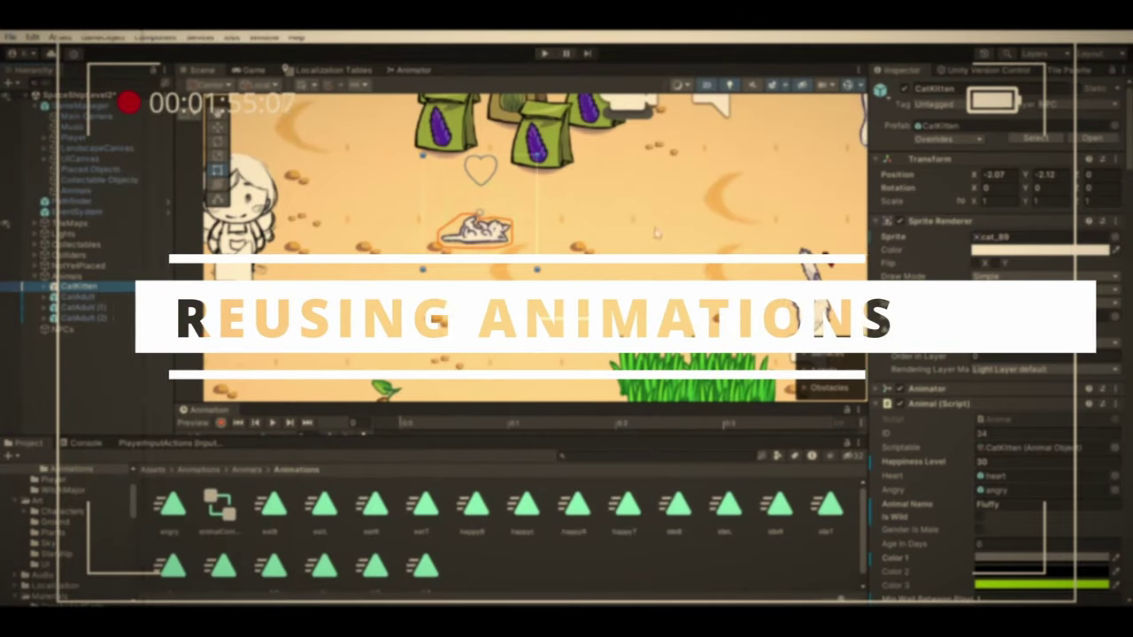
{"action": "scroll", "coordinate": [1052, 188], "scroll_direction": "down", "scroll_amount": 10}
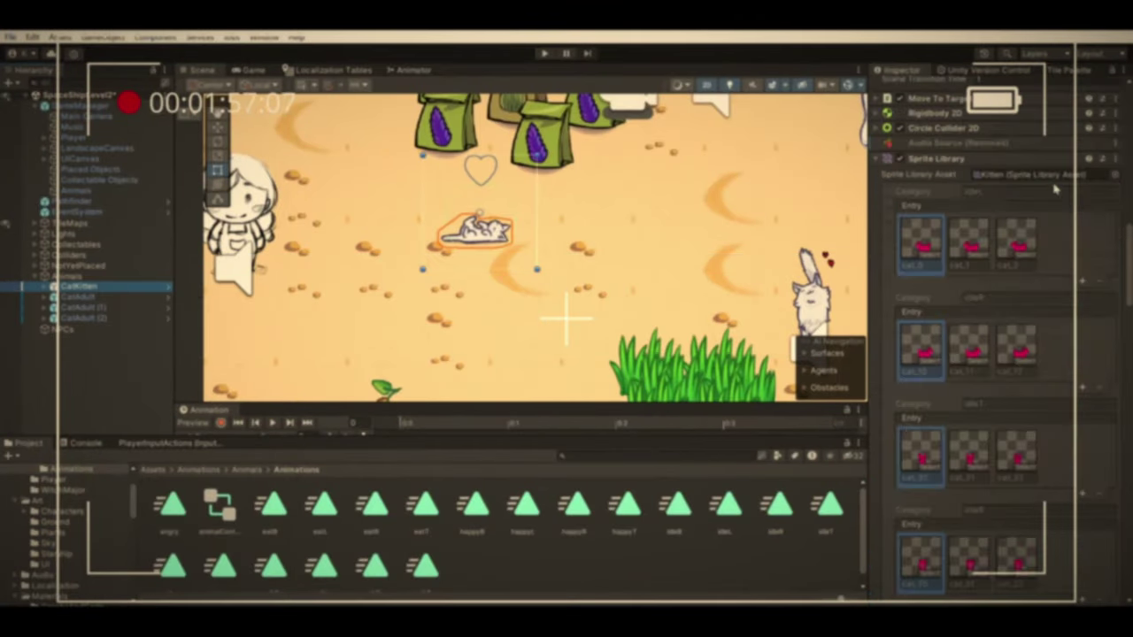
{"action": "left_click", "coordinate": [56, 469]}
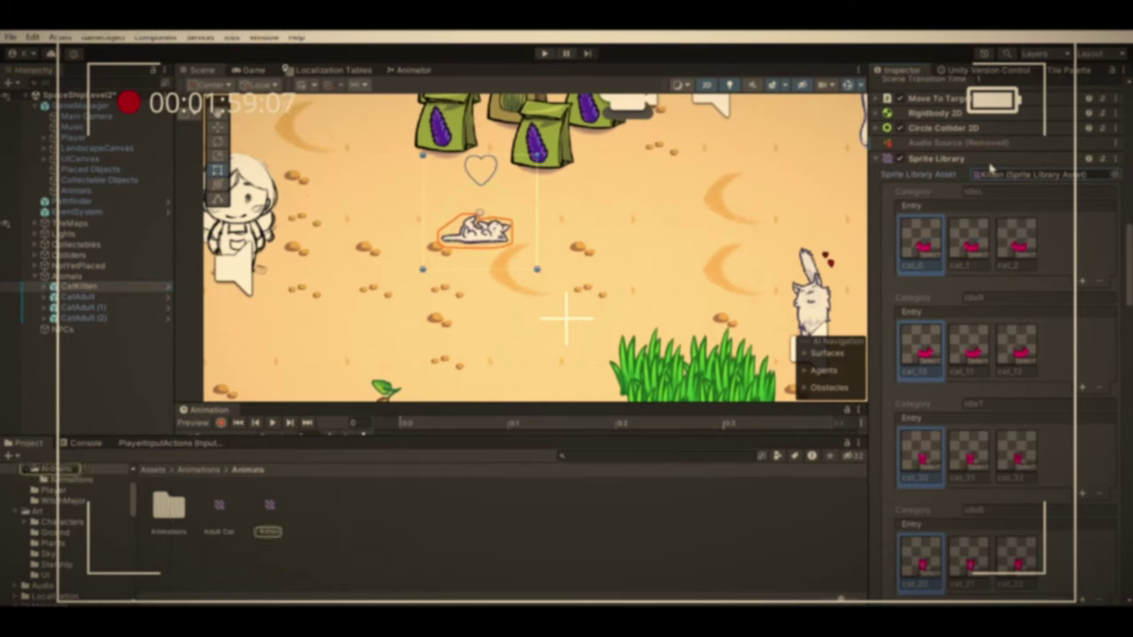
{"action": "left_click", "coordinate": [221, 511]}
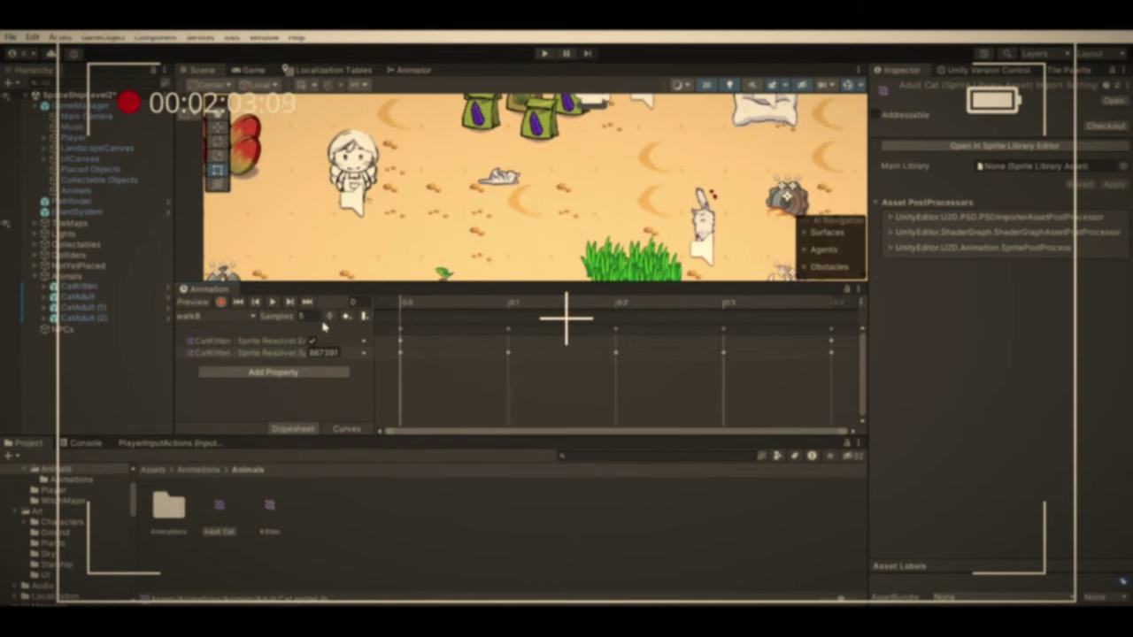
{"action": "left_click", "coordinate": [296, 336]}
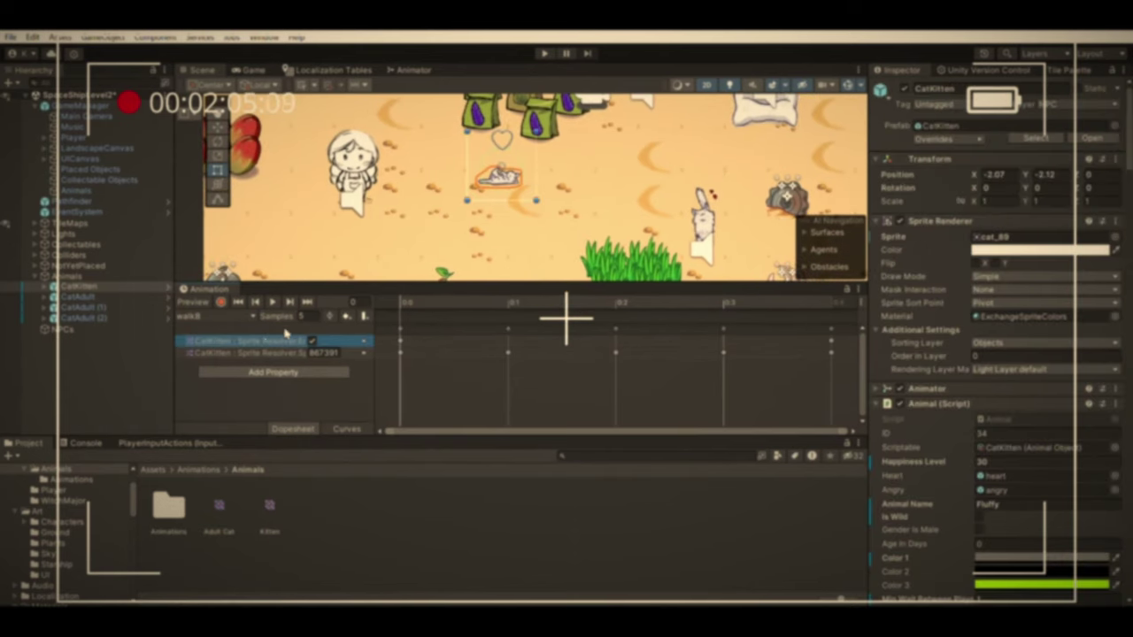
{"action": "left_click", "coordinate": [286, 353]}
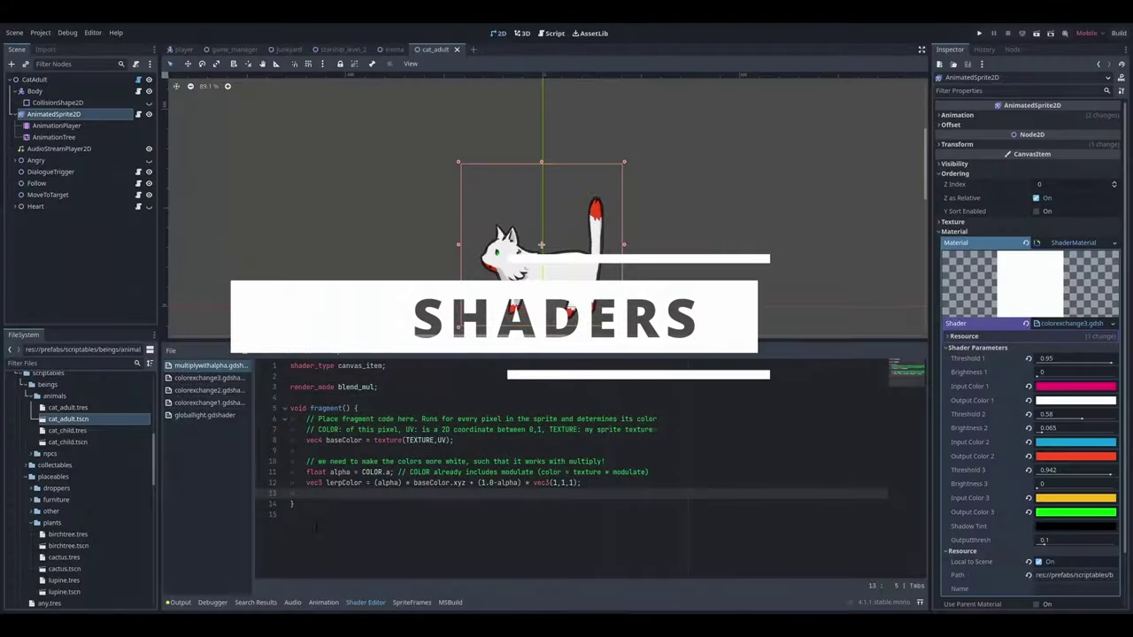
Type 'COLOR = vec' on line 13 of the multiply shader's fragment function
{"action": "type", "text": "COLOR = vec"}
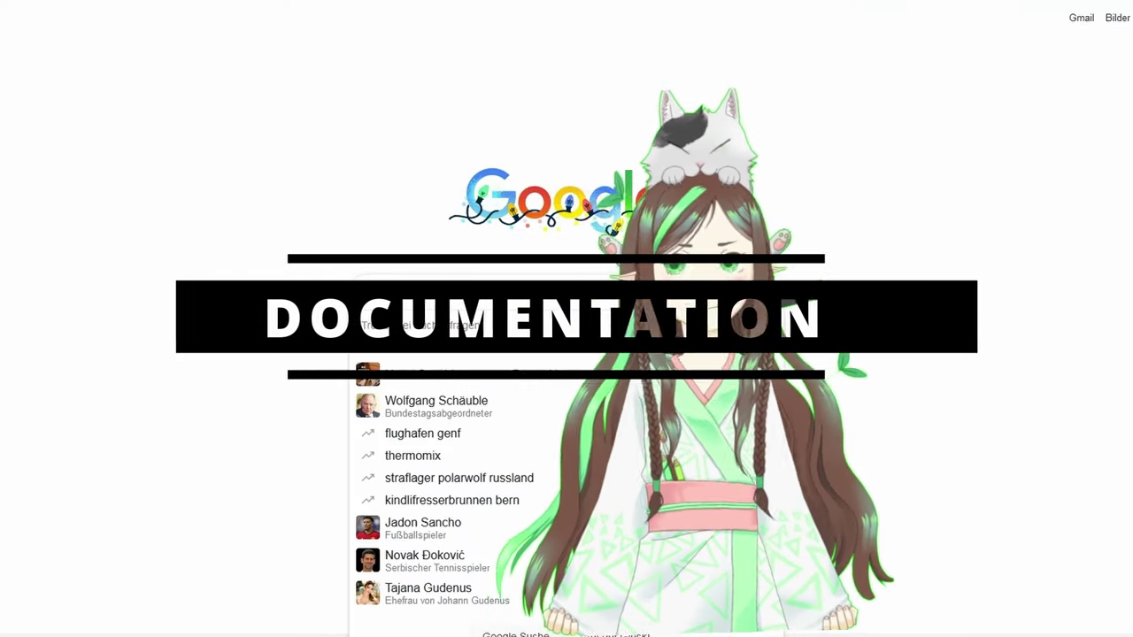
Search Google for 'why does my code not work? ;(' and open the results
{"action": "type", "text": "why does my"}
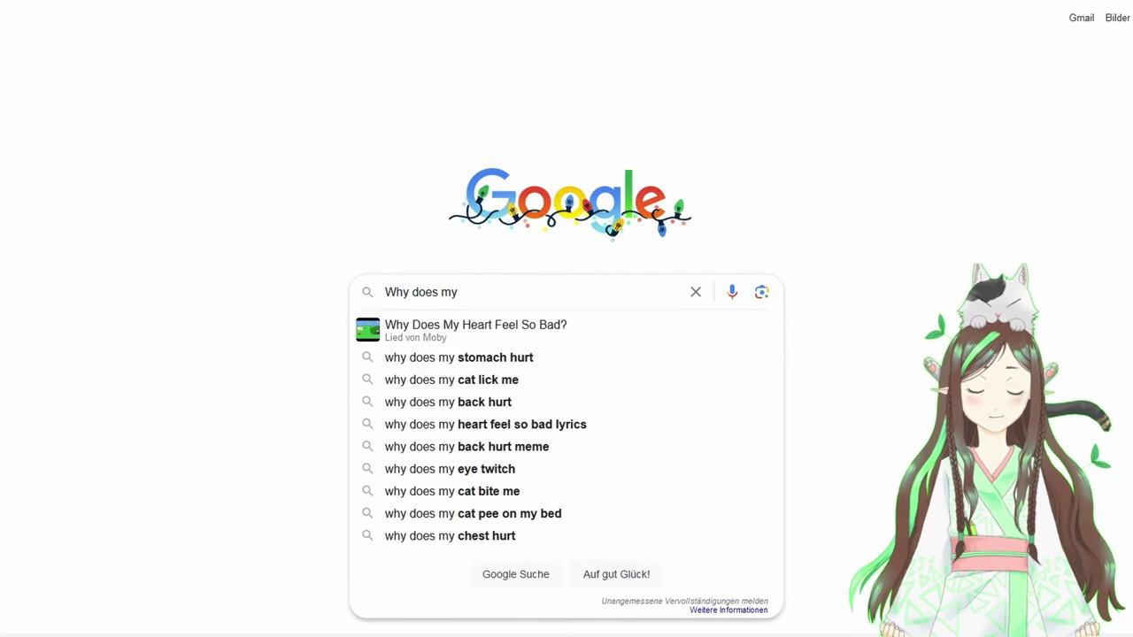
{"action": "type", "text": " code n"}
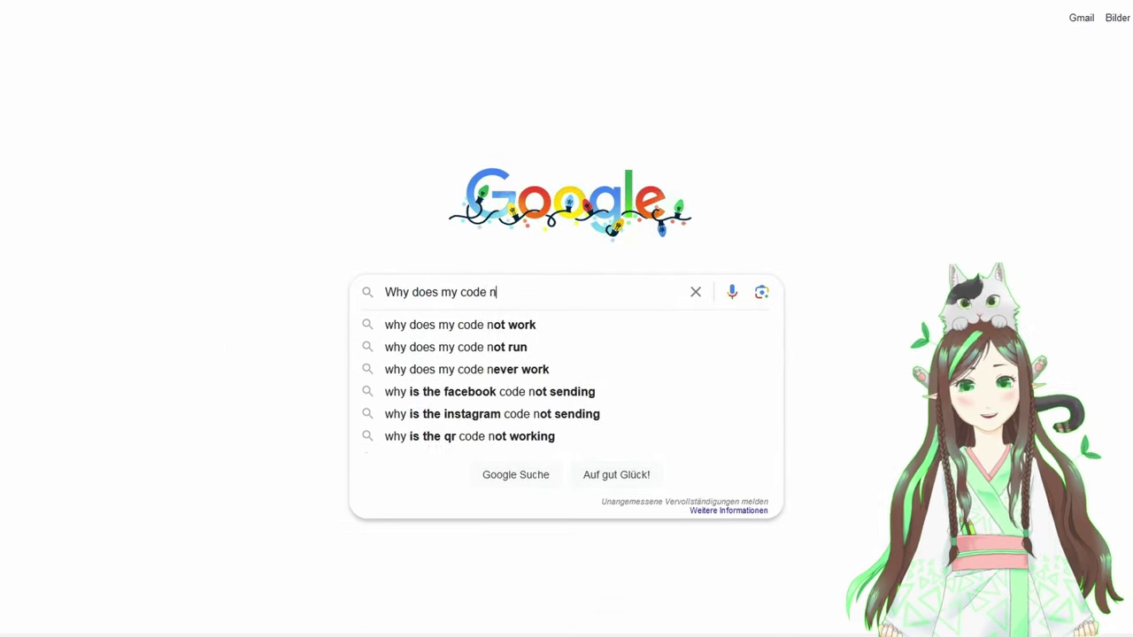
{"action": "type", "text": "ot work? ;"}
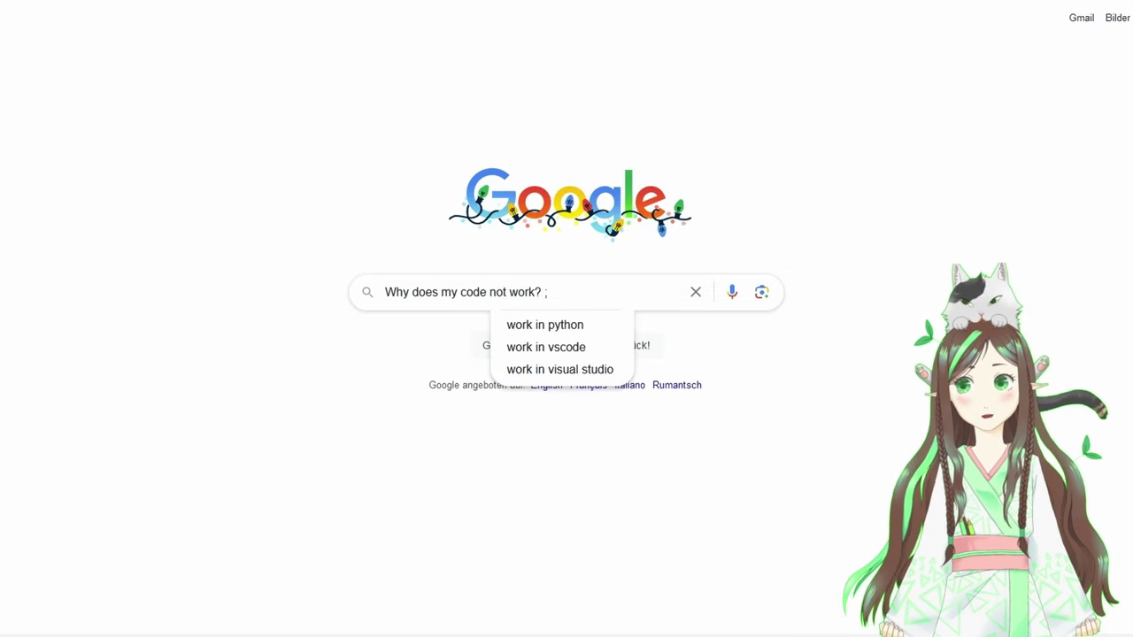
{"action": "type", "text": "("}
{"action": "key", "text": "Return"}
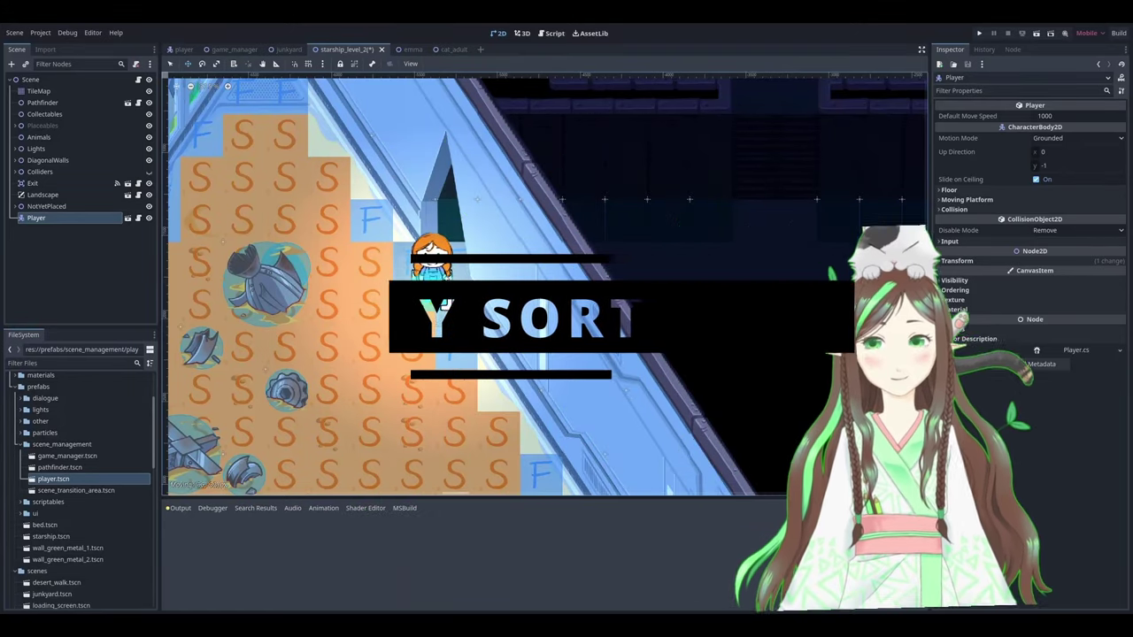
Move the Player lower on starship_level_2 and expand its CanvasItem Ordering section showing Y Sort Enabled
{"action": "left_click_drag", "start_coordinate": [443, 278], "coordinate": [431, 310]}
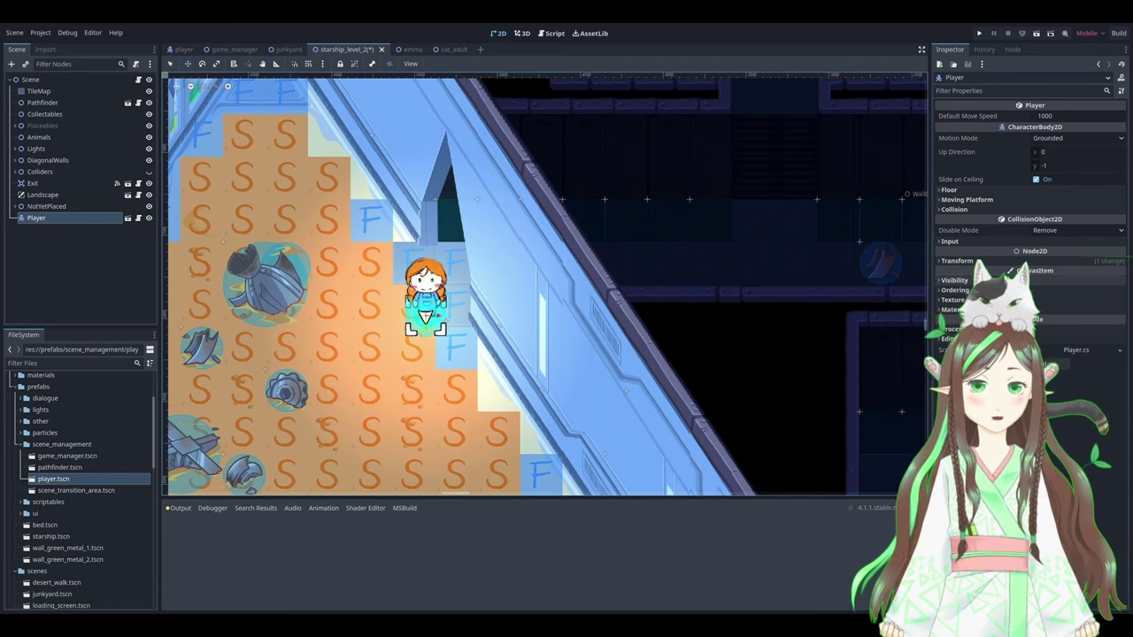
{"action": "left_click", "coordinate": [955, 289]}
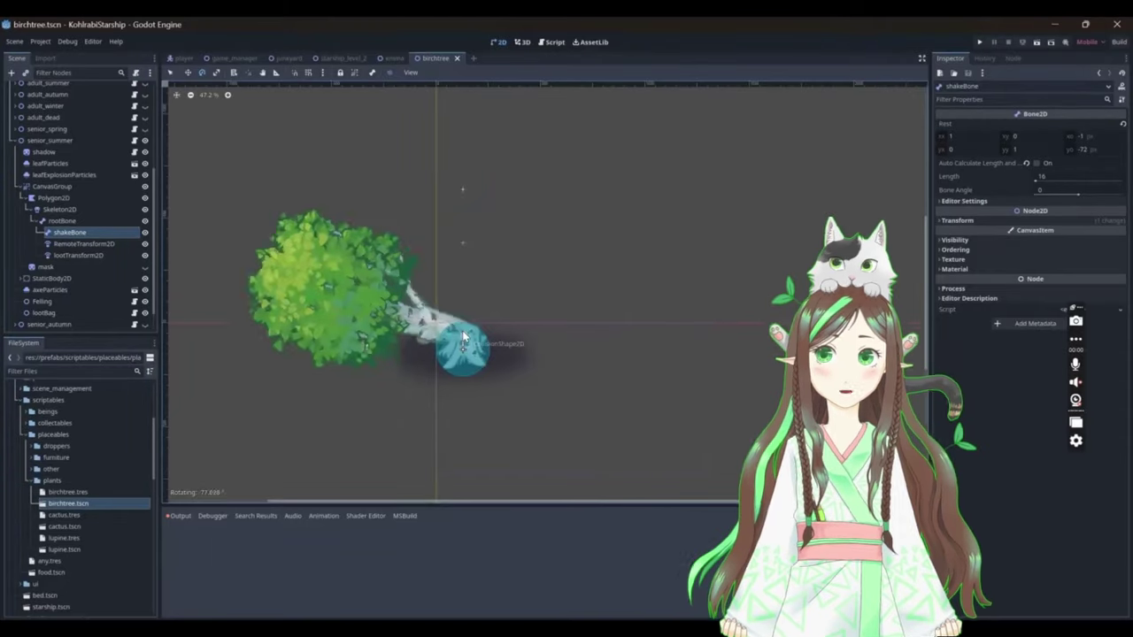
Rotate the birch tree's shakeBone to preview its sideways sway
{"action": "left_click_drag", "start_coordinate": [416, 310], "coordinate": [509, 193]}
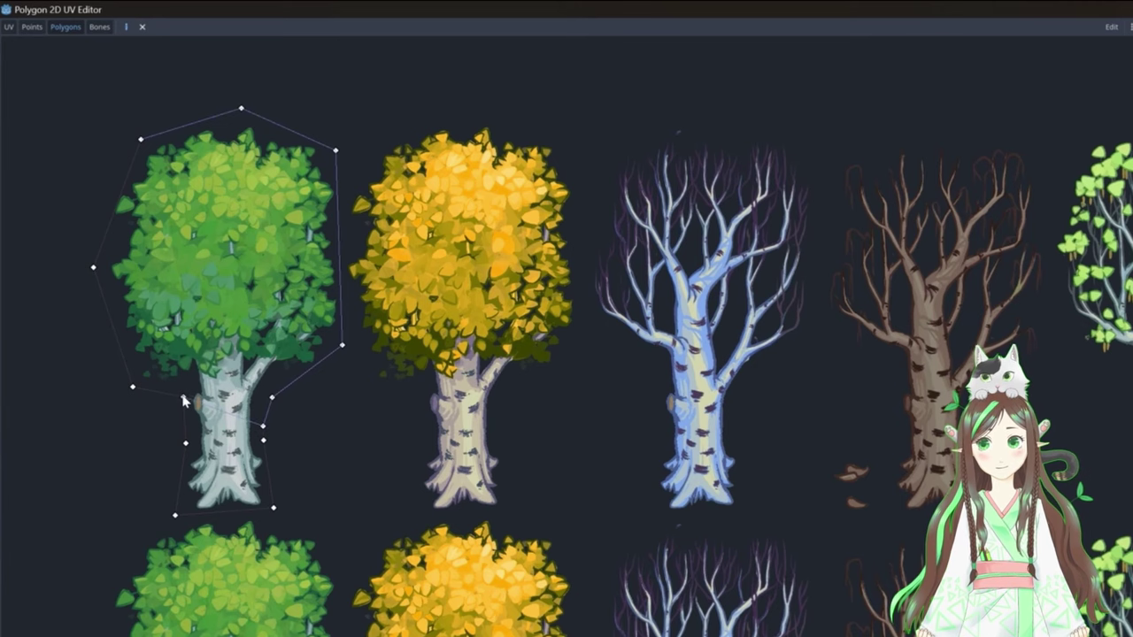
Close the Polygon2D outline around the green birch tree by joining the first vertex
{"action": "left_click", "coordinate": [141, 141]}
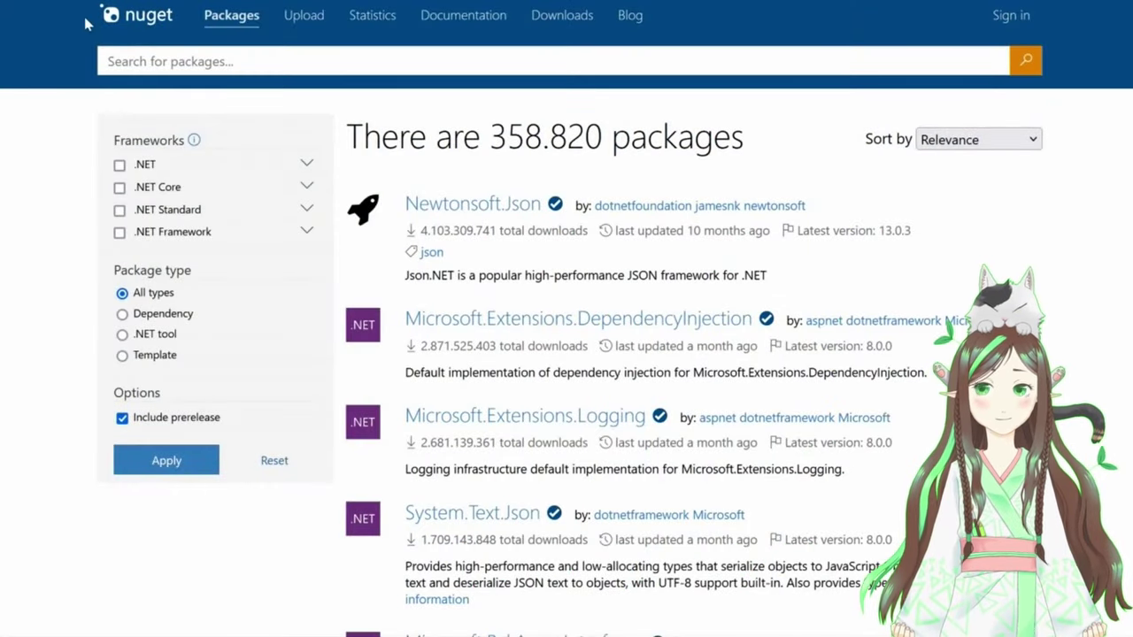
Open the Newtonsoft.Json package details from the NuGet package list
{"action": "left_click", "coordinate": [467, 207]}
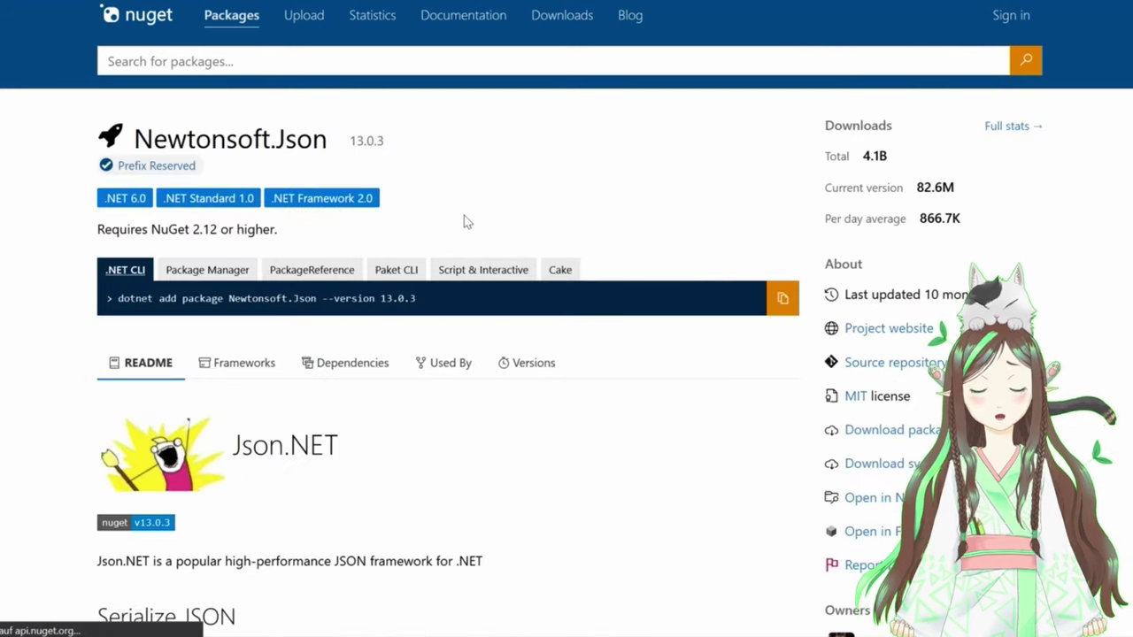